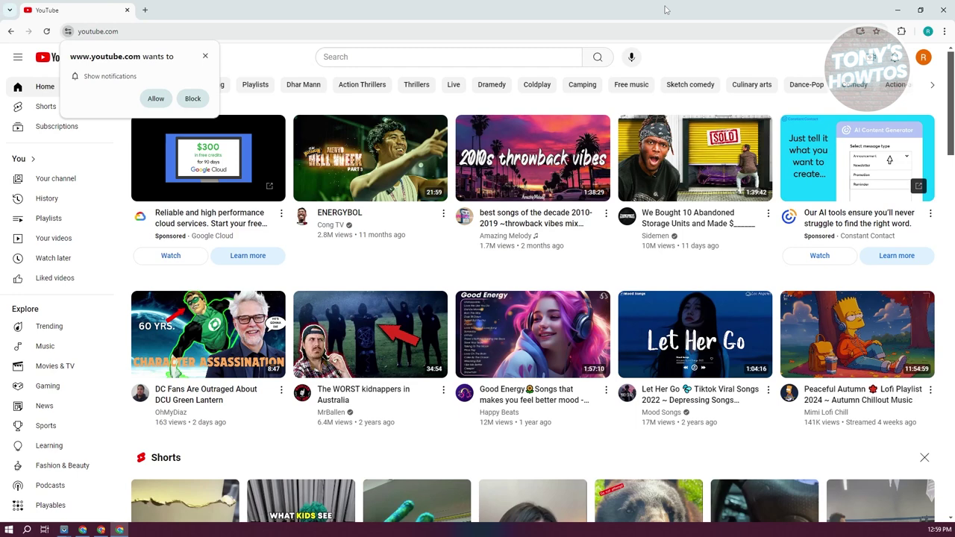
# Block the notifications prompt and go to YouTube Studio from the avatar menu.
pyautogui.click(205, 56)
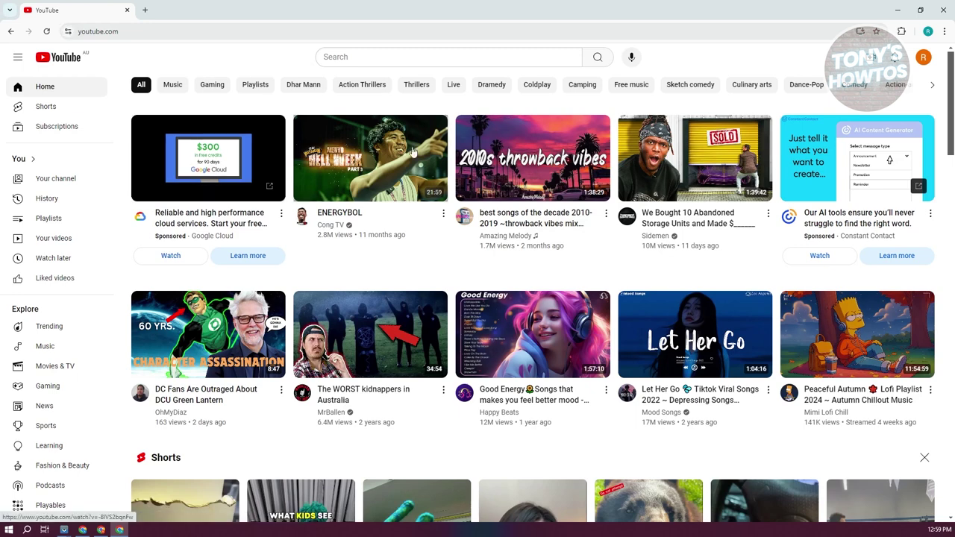
pyautogui.click(923, 57)
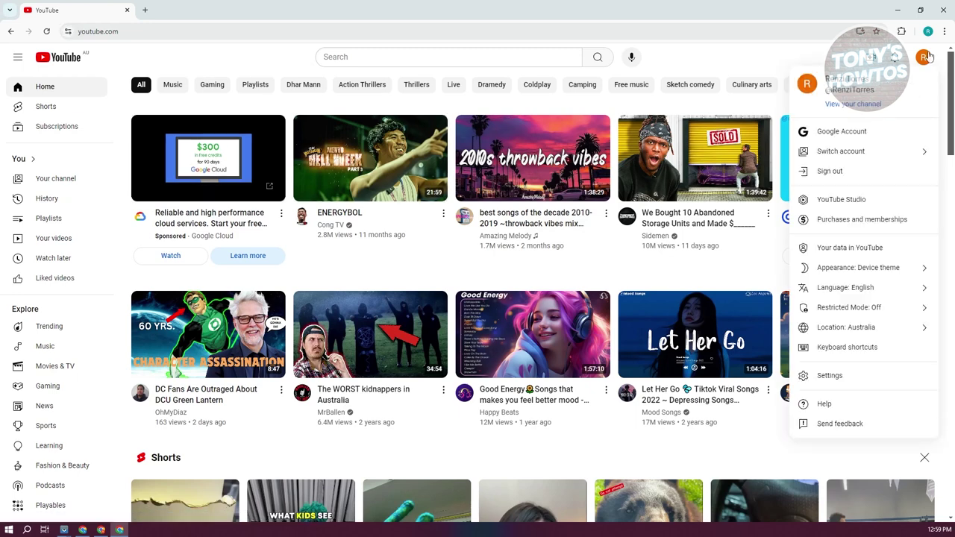
pyautogui.click(849, 200)
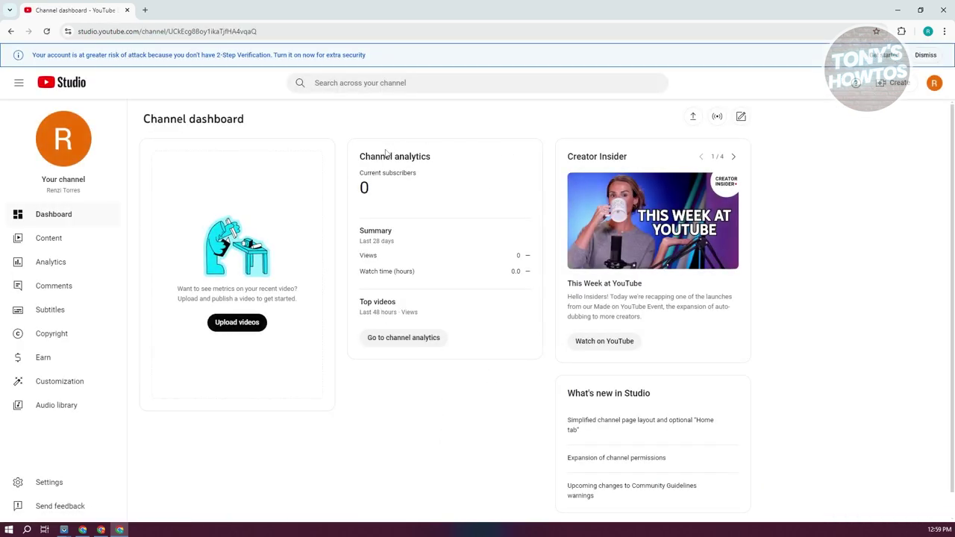
# In Settings, browse Permissions, Upload defaults and Community, then show the Channel basic info.
pyautogui.click(48, 482)
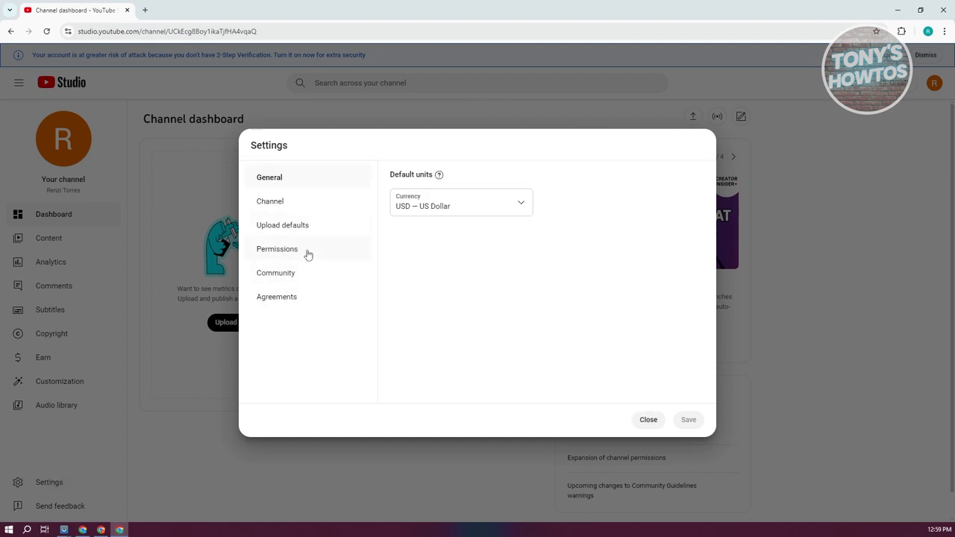
pyautogui.click(306, 250)
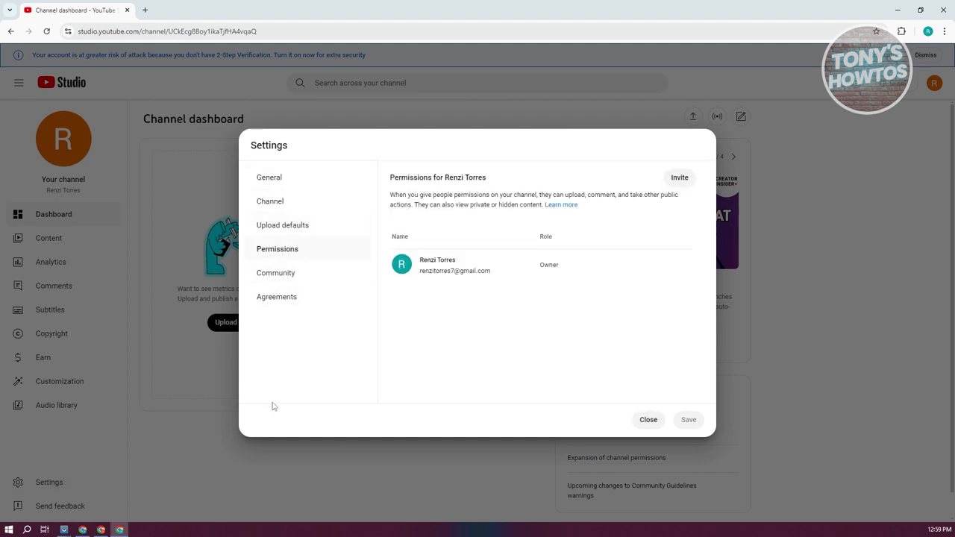
pyautogui.click(302, 228)
pyautogui.click(292, 274)
pyautogui.click(284, 174)
pyautogui.click(299, 203)
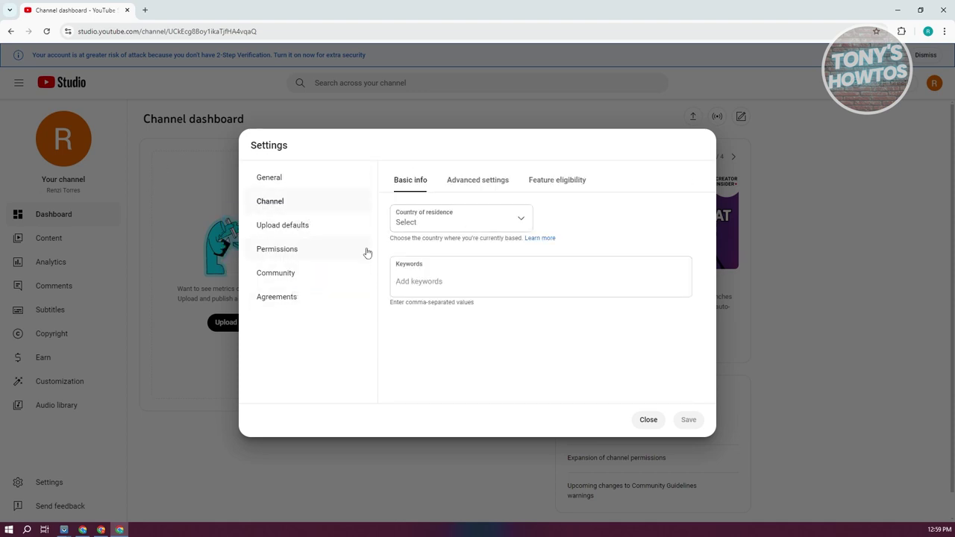
# View Feature eligibility and expand Intermediate features to reveal the Verify phone number requirement.
pyautogui.click(571, 193)
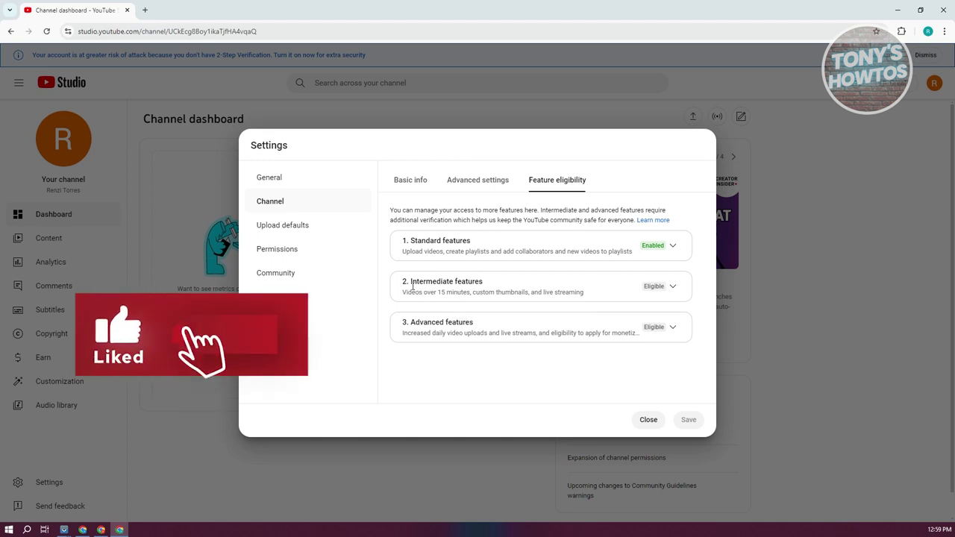
pyautogui.click(674, 287)
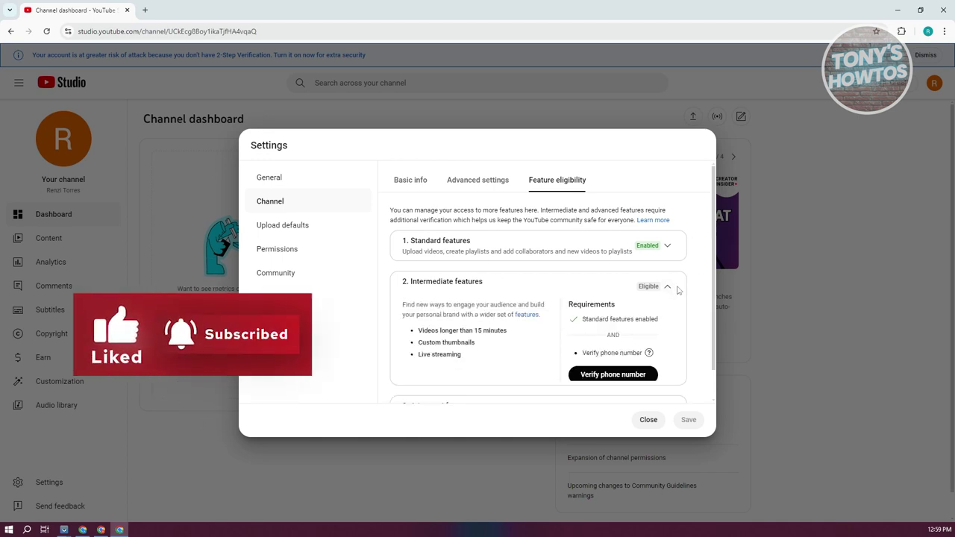
pyautogui.scroll(-1, 468, 284)
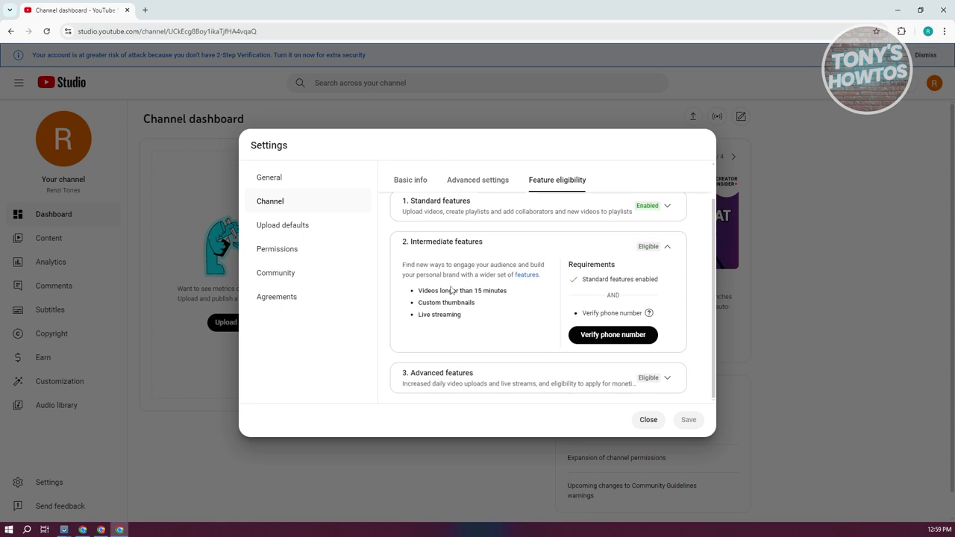
pyautogui.moveTo(584, 281); pyautogui.dragTo(675, 285)
pyautogui.scroll(1, 567, 287)
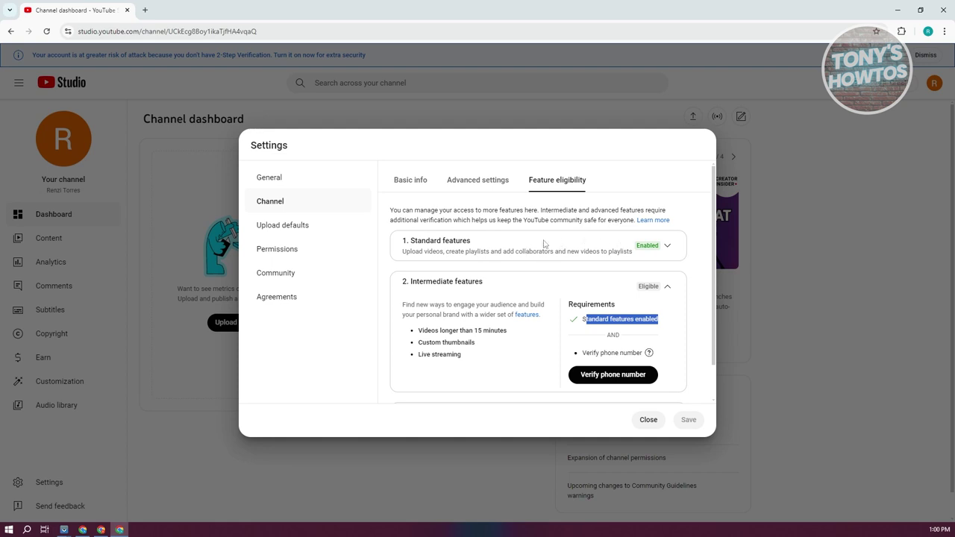
pyautogui.scroll(-1, 570, 270)
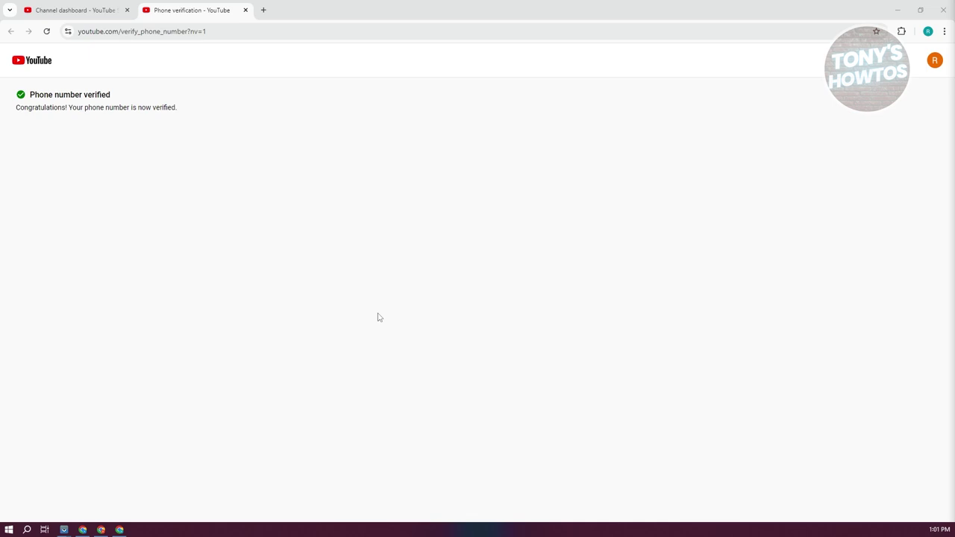
# Recheck Feature eligibility to confirm Intermediate features are Enabled, then save and close Settings.
pyautogui.click(100, 15)
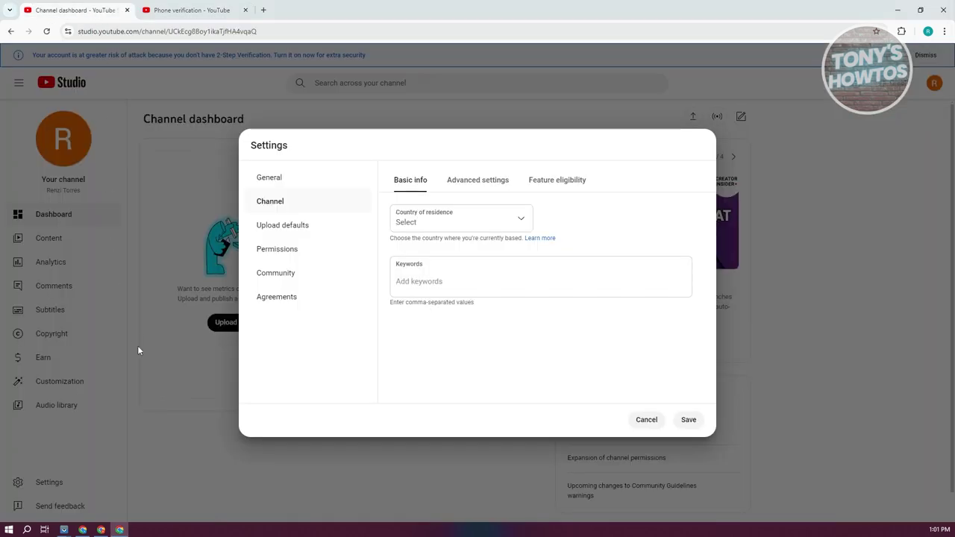
pyautogui.click(572, 179)
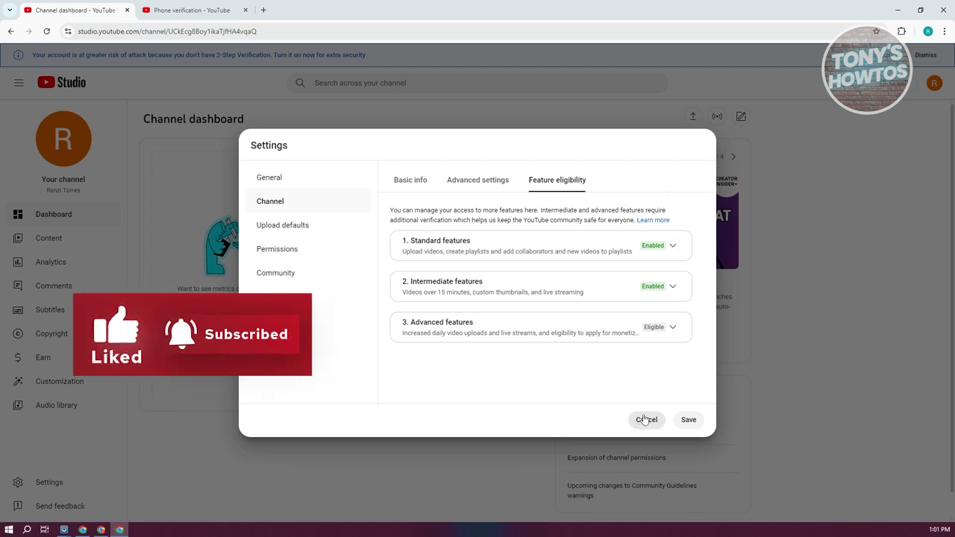
pyautogui.click(645, 419)
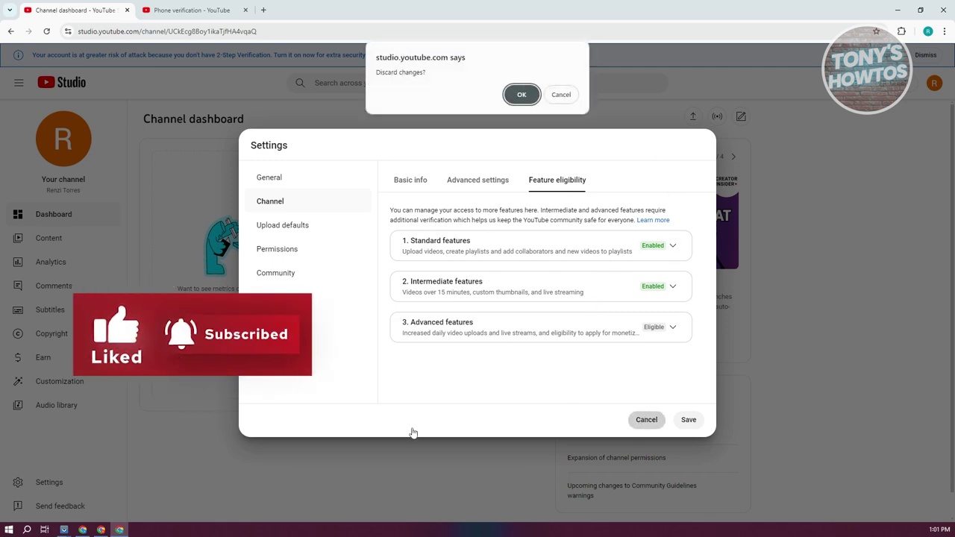
pyautogui.click(561, 95)
pyautogui.click(701, 421)
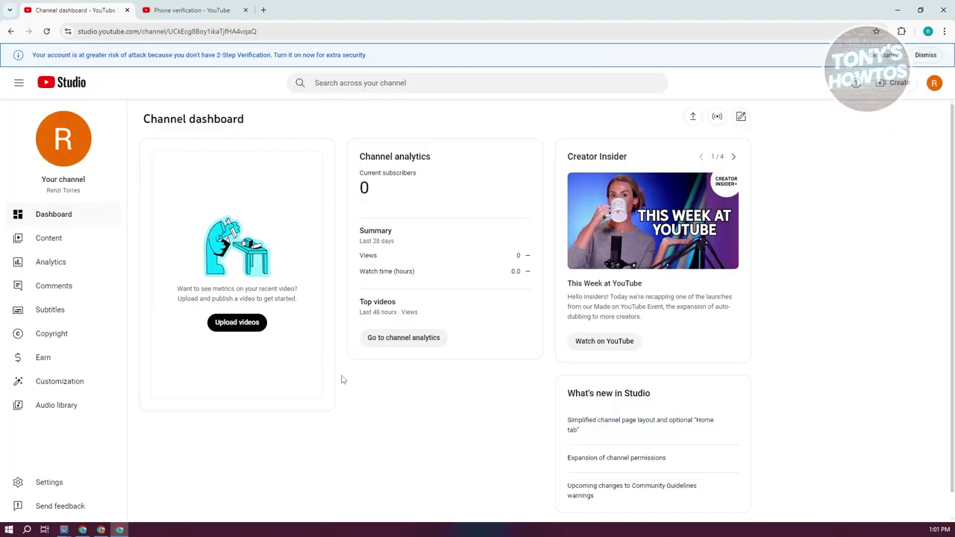